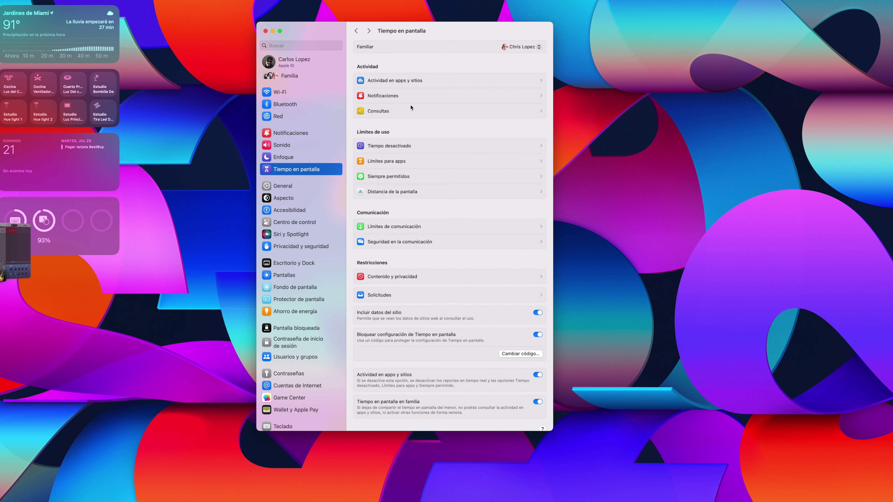
Step: Open the app and website activity report, then switch to the Notificaciones report showing 4 notifications today
click(427, 82)
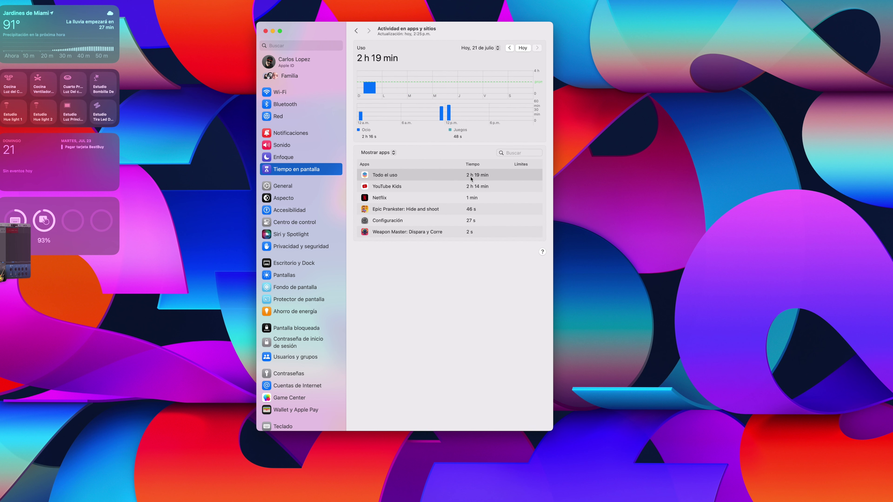
click(356, 31)
click(426, 102)
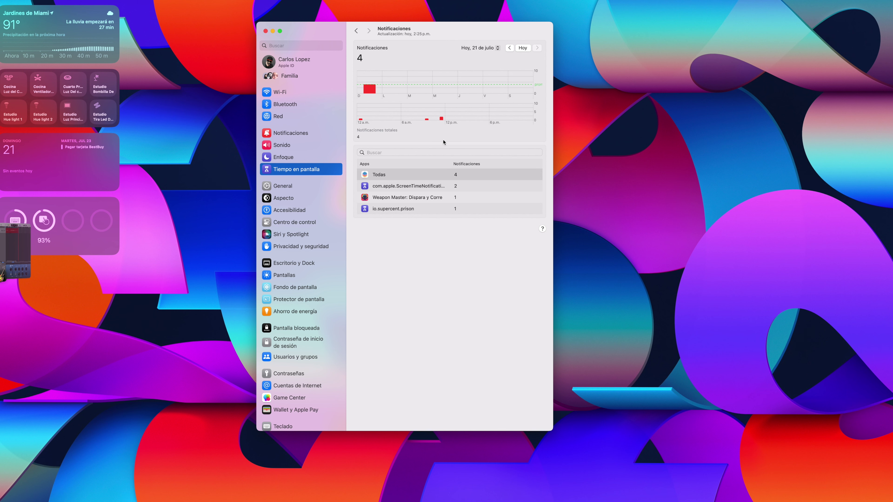
Step: View the Consultas report of 6 pickups, then open the Tiempo desactivado downtime schedule
key(super+bracketleft)
click(408, 118)
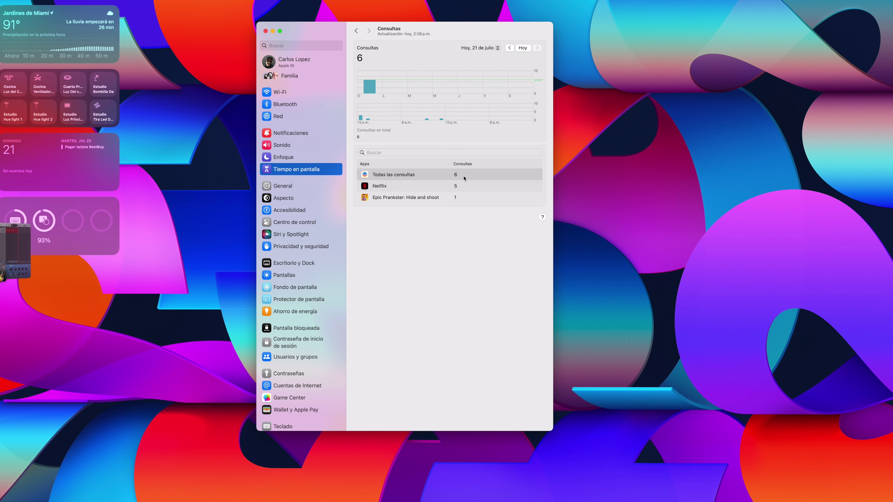
key(super+bracketleft)
click(398, 148)
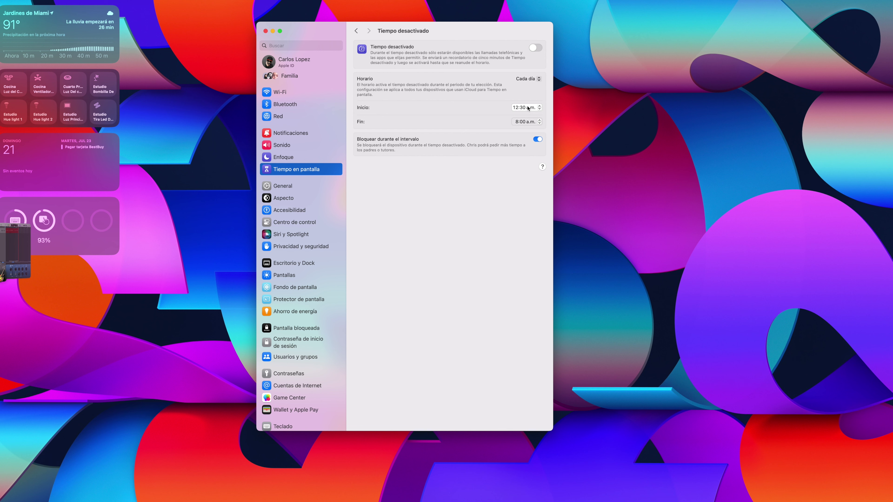
Step: Step the downtime start to 8:30 p.m., enter the Screen Time passcode, and keep the schedule Cada día
click(528, 108)
click(540, 109)
click(540, 109)
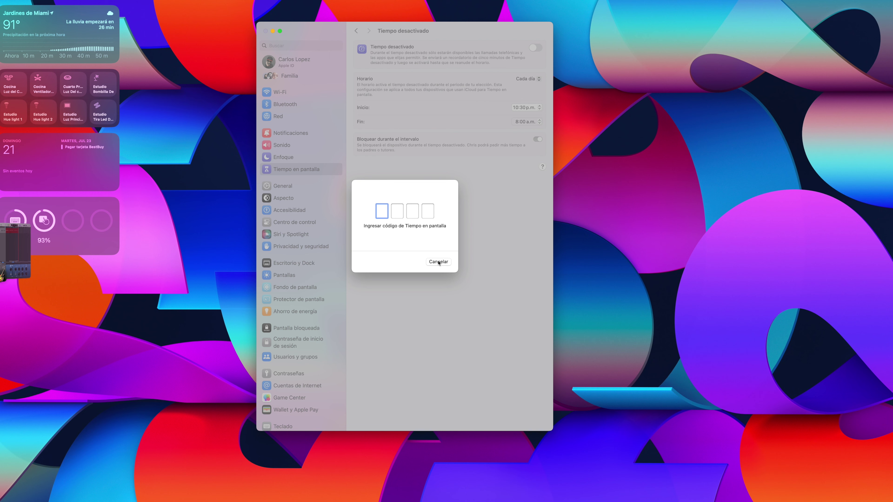
click(438, 261)
click(540, 109)
click(539, 109)
text(1234)
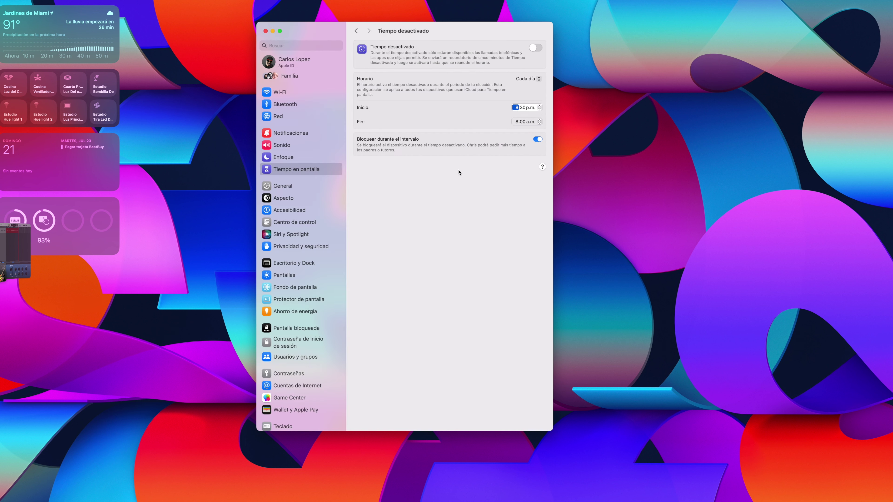
click(538, 79)
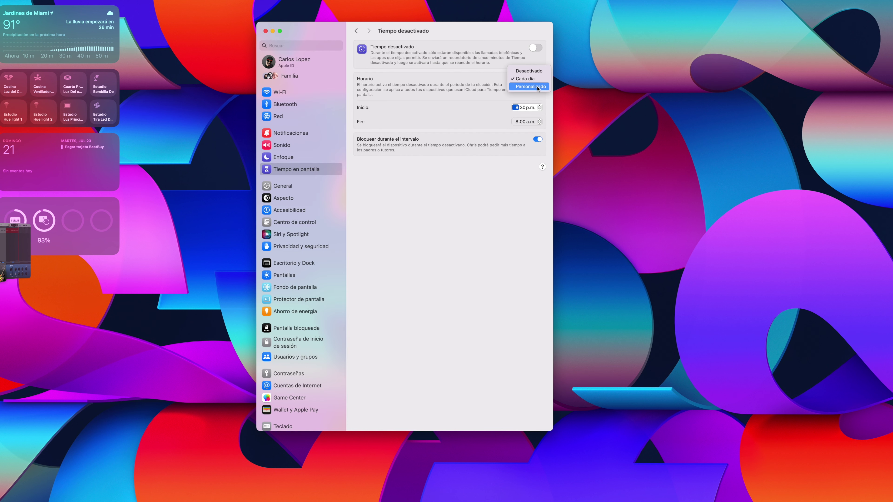
click(484, 225)
Step: Open Límites para apps and start a new limit, browsing Redes sociales and trying 1 h
click(356, 31)
click(407, 157)
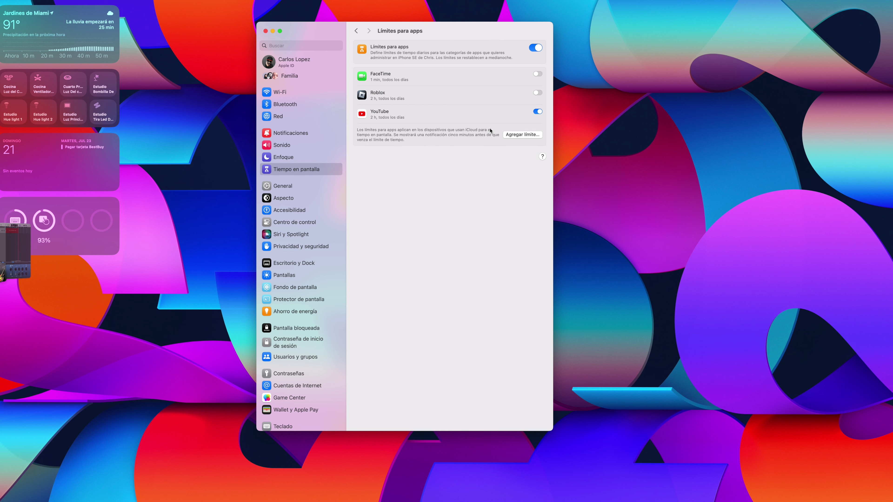
click(517, 135)
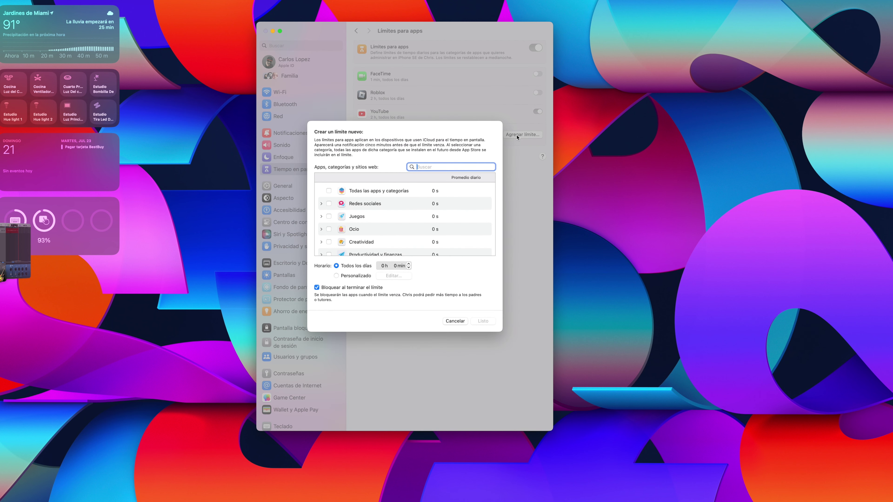
scroll(354, 235, down, 2)
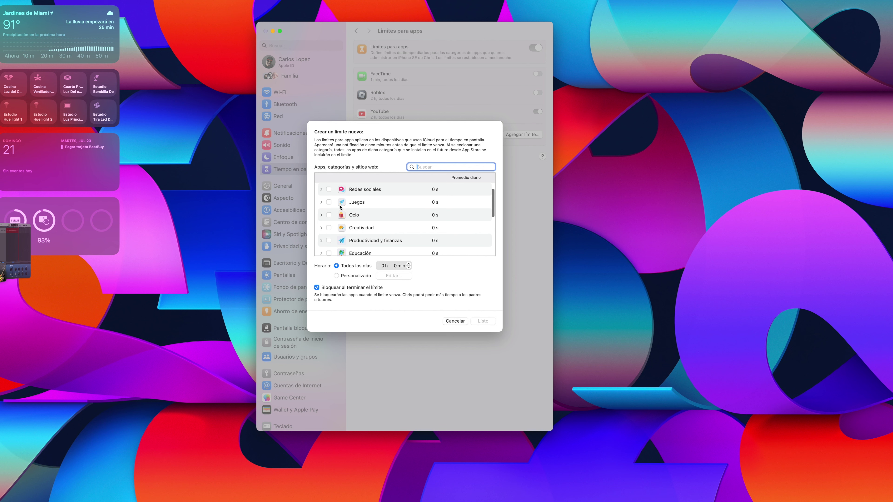
click(322, 190)
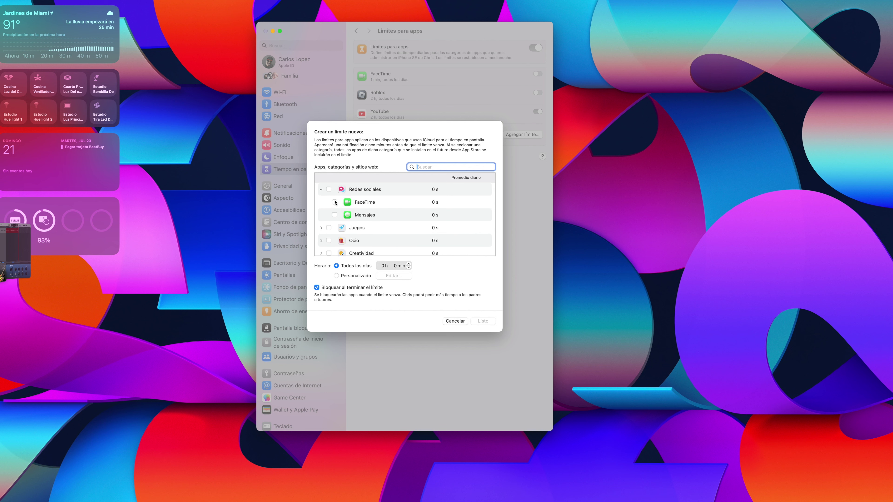
click(321, 190)
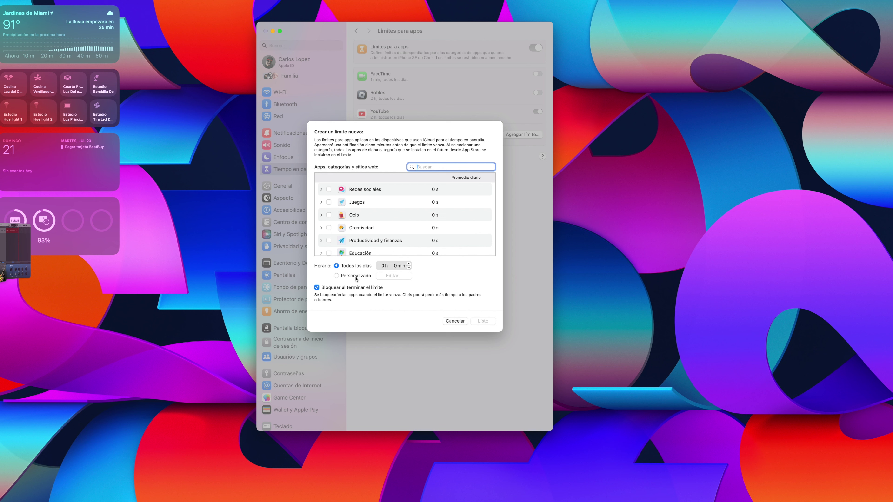
click(408, 264)
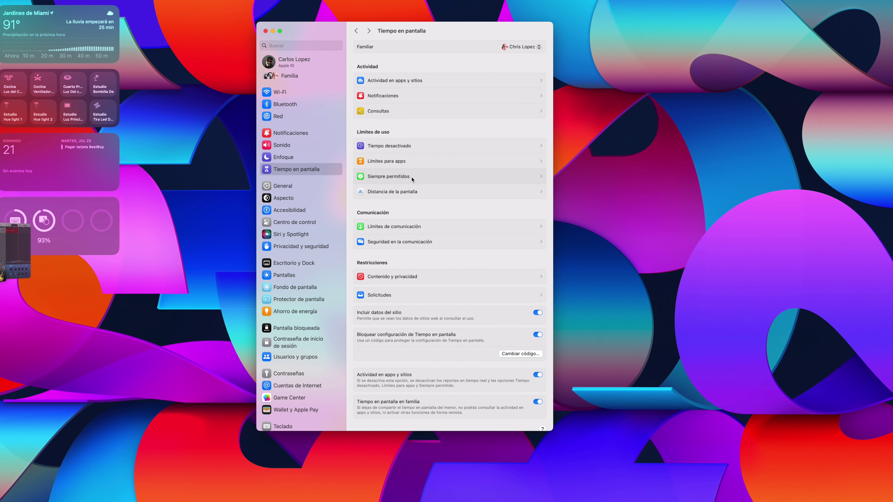
Step: On Siempre permitidos, toggle Cámara on and back off, then scroll the Apps permitidas list
click(412, 179)
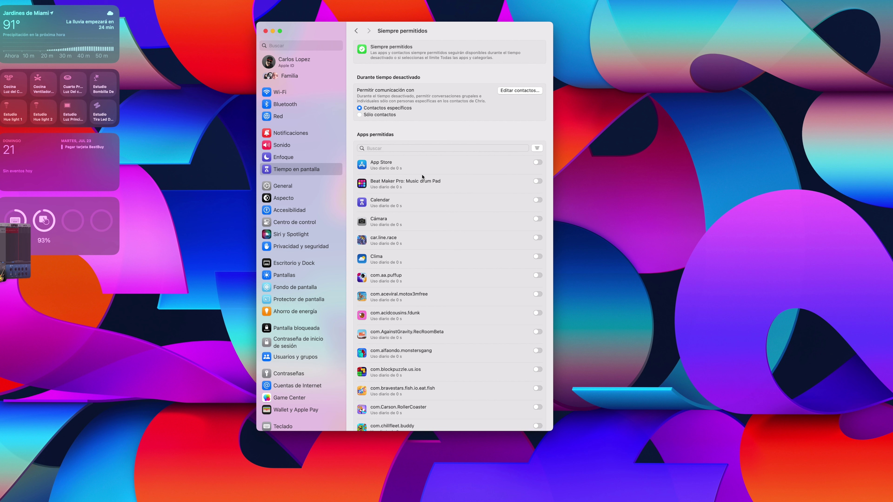
click(539, 219)
click(539, 219)
scroll(466, 275, down, 8)
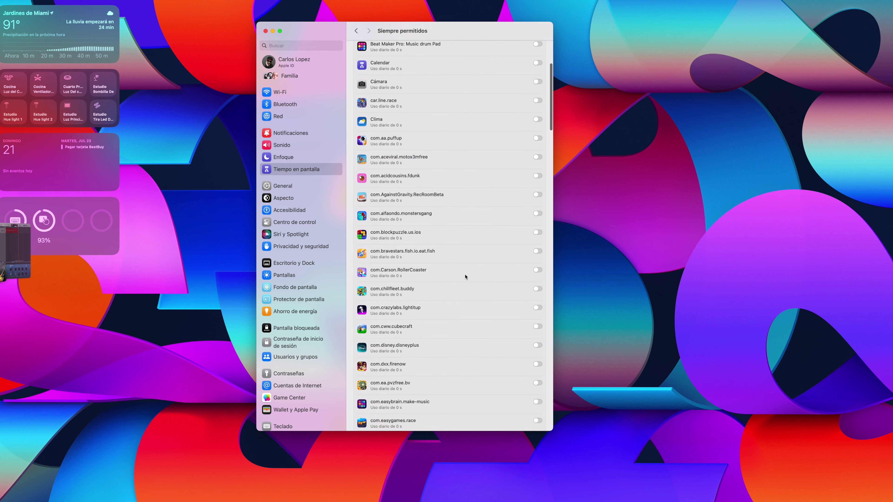
scroll(465, 276, down, 20)
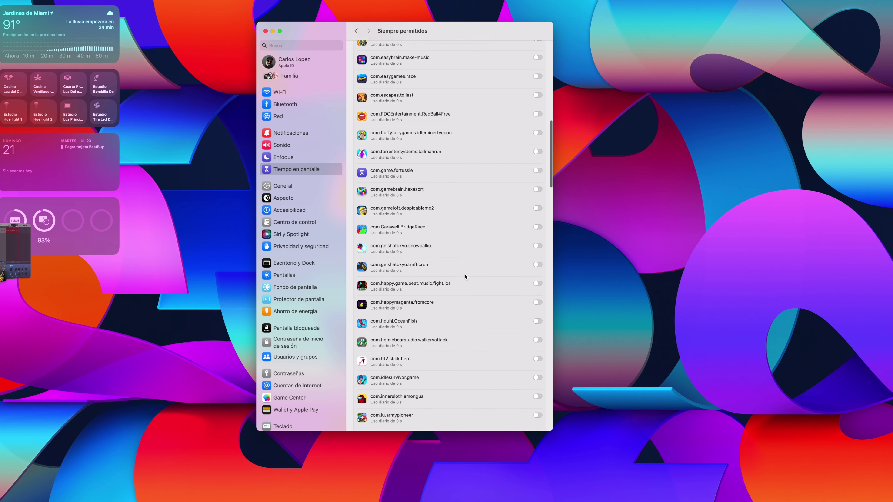
scroll(466, 277, up, 20)
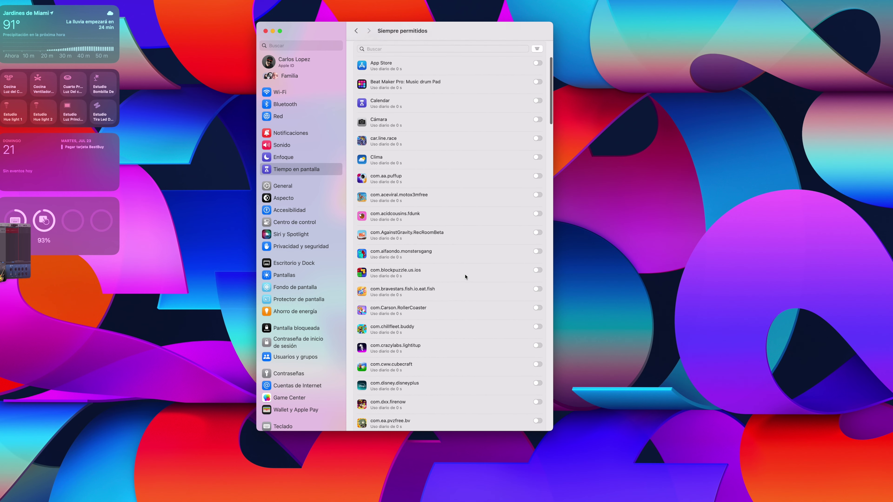
key(super+bracketleft)
key(super+bracketleft)
Step: Open the Distancia de la pantalla page, where Screen Distance is turned on
click(404, 194)
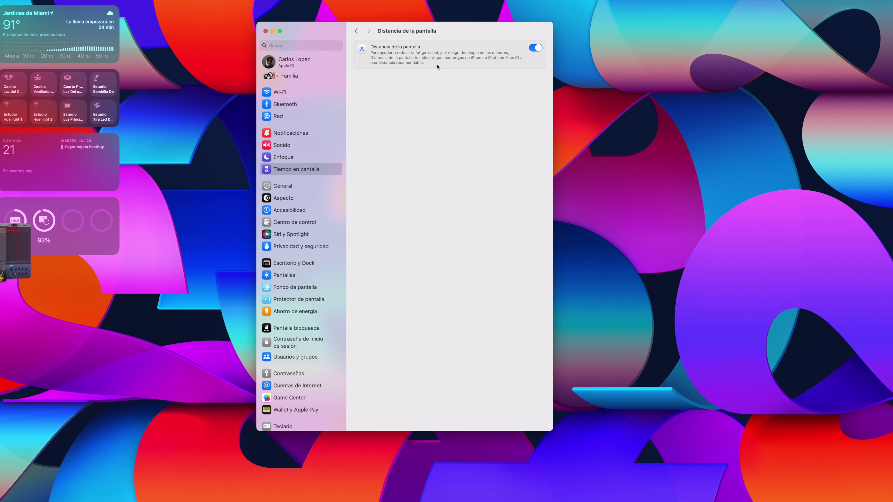
Step: Review the Límites de comunicación, set to Sólo contactos during screen time, then return to the overview
key(super+bracketleft)
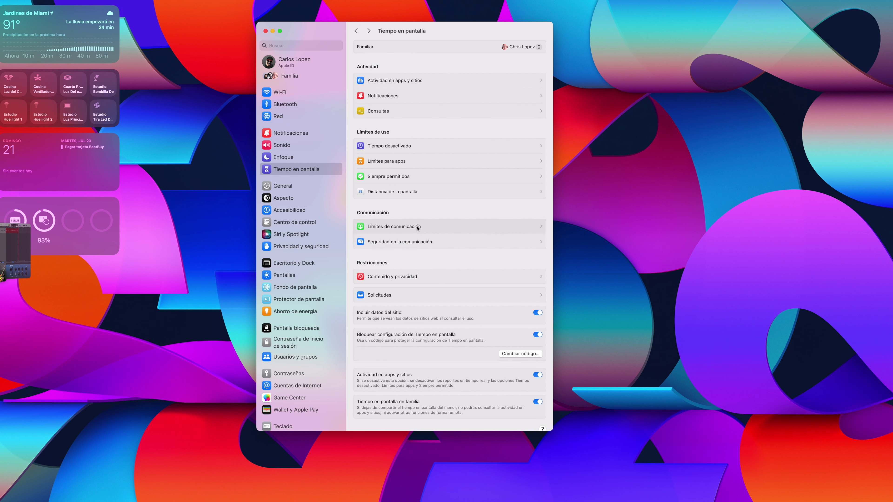
click(417, 228)
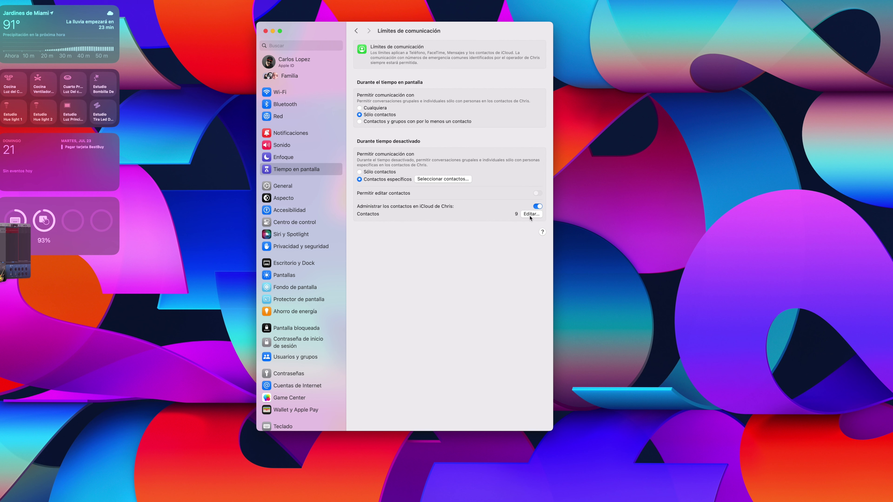
click(356, 31)
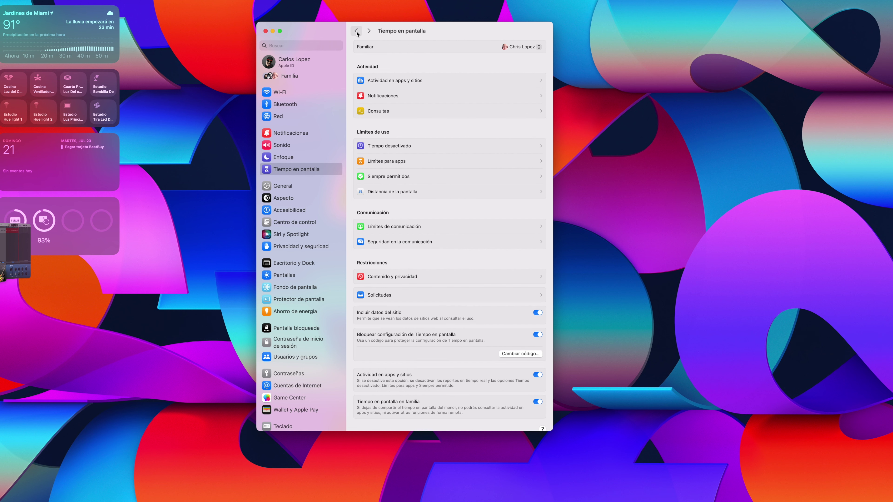
Step: View Seguridad en la comunicación, then open the store, web, Siri and Game Center content rules
click(425, 243)
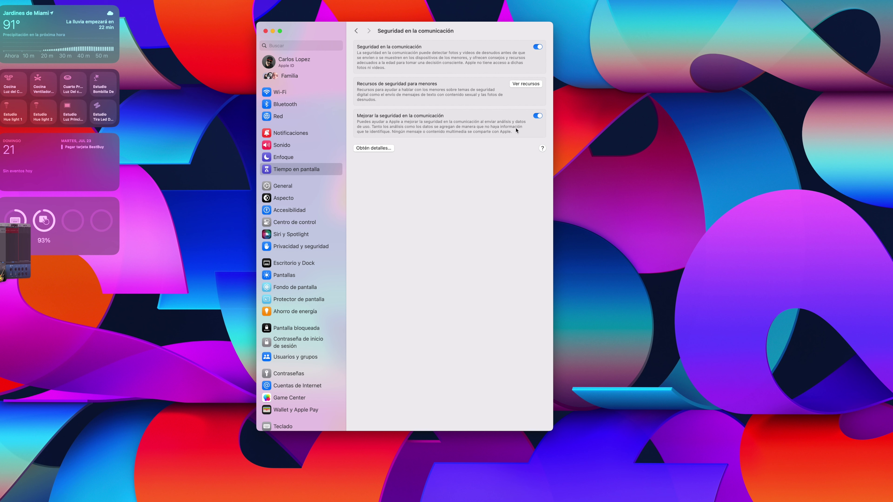
click(356, 30)
click(442, 74)
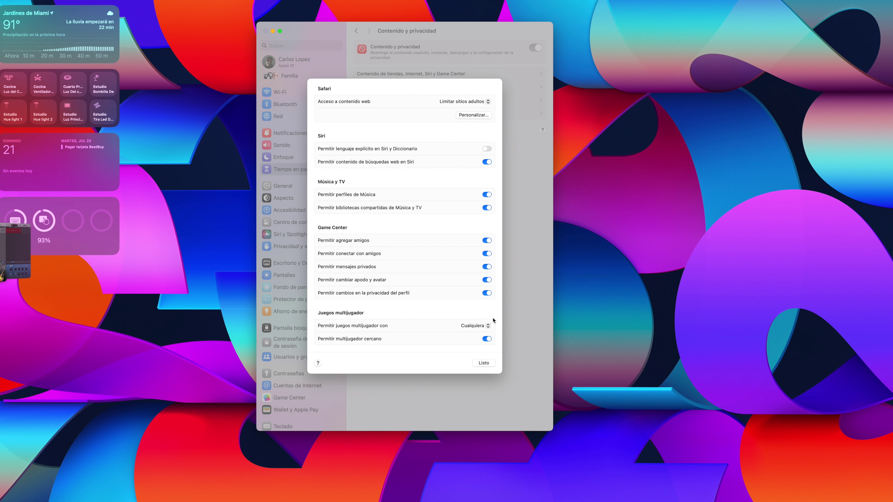
Step: Close the content rules sheet with Listo, returning to Contenido y privacidad
click(484, 362)
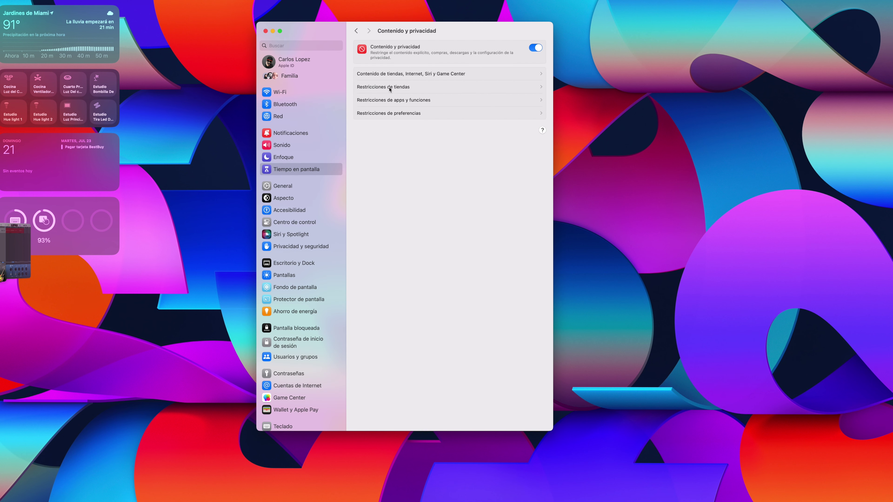
Step: In Restricciones de tiendas, turn off Permitir libros explícitos and confirm with Listo
click(400, 89)
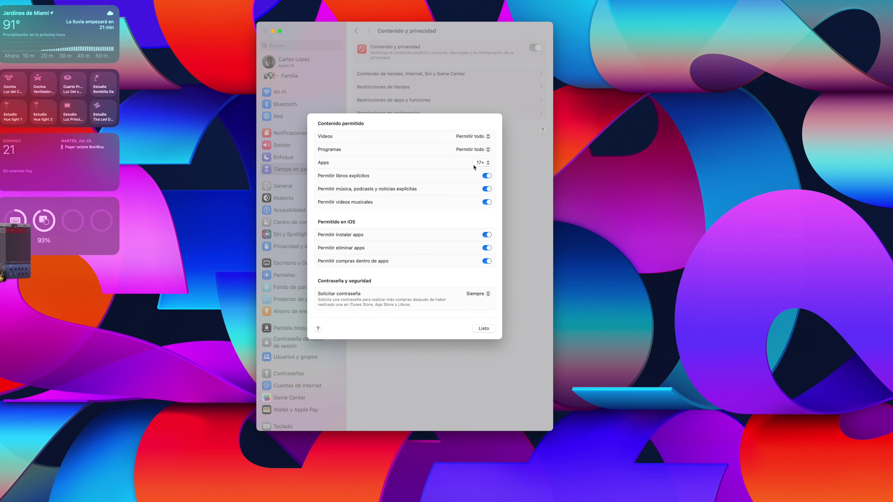
click(487, 175)
click(487, 330)
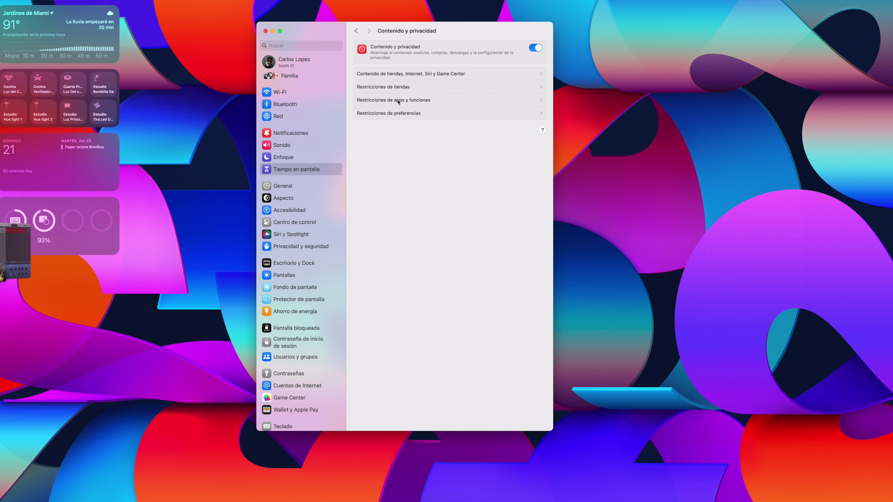
click(418, 101)
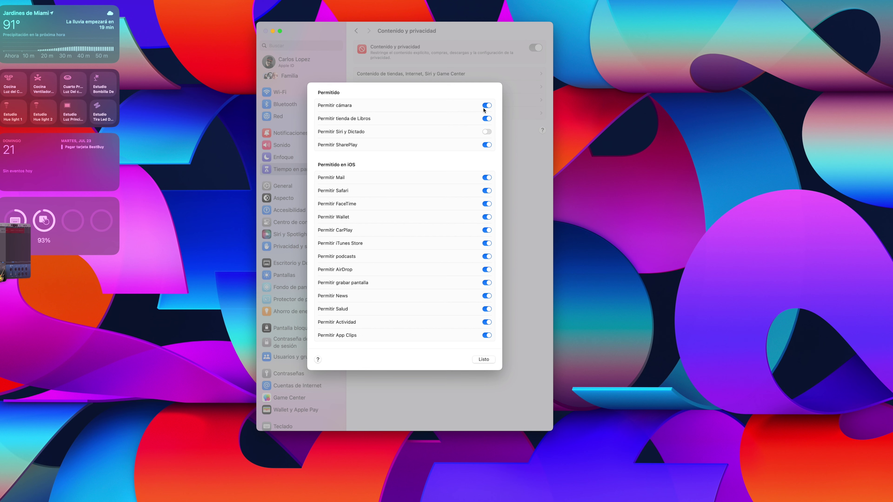
click(484, 360)
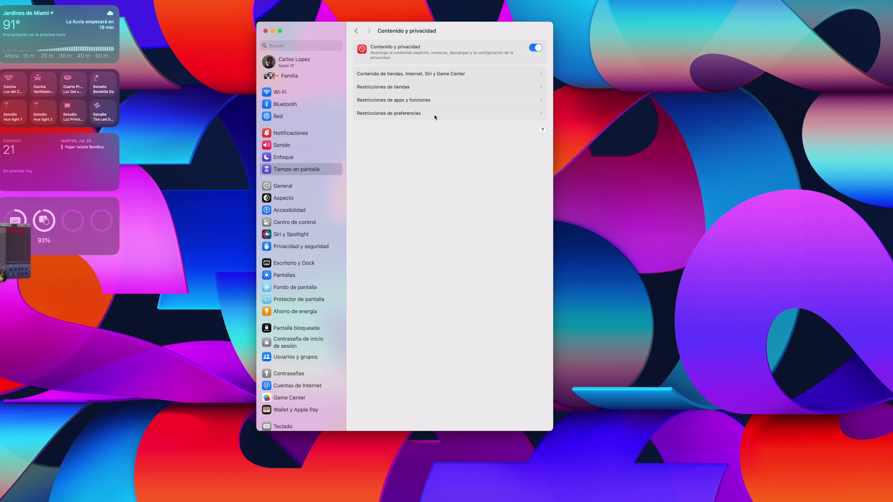
click(434, 115)
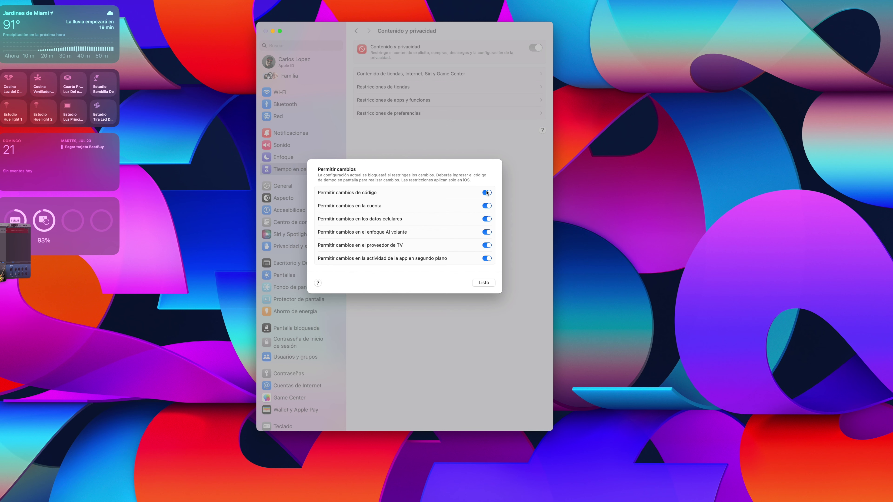
click(483, 283)
Step: Check the approval durations for the YouTube Kids request without approving, then return to the overview
click(422, 297)
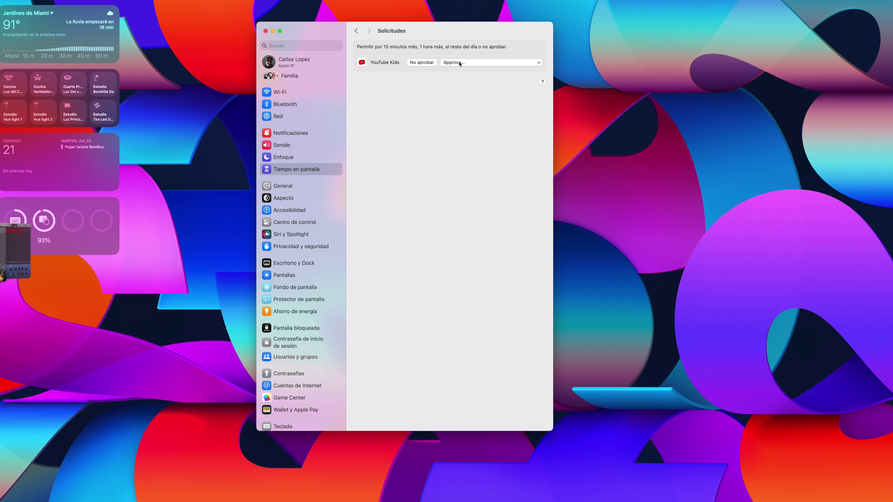
click(489, 66)
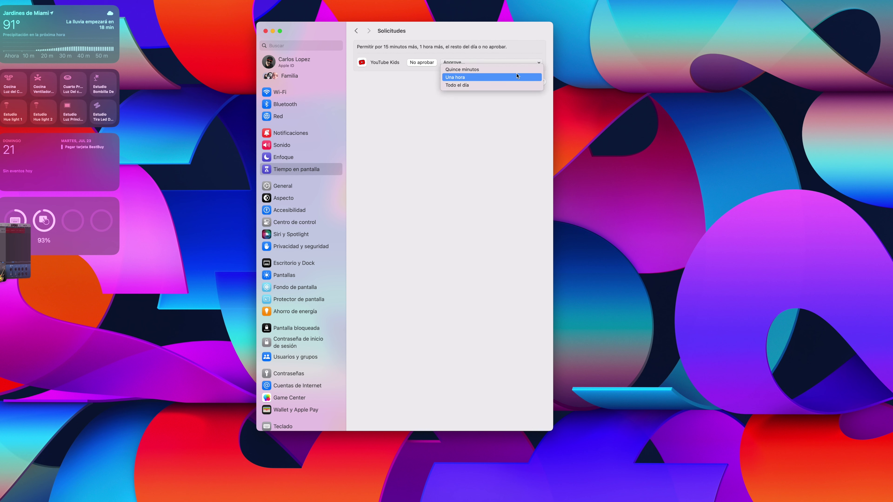
click(495, 129)
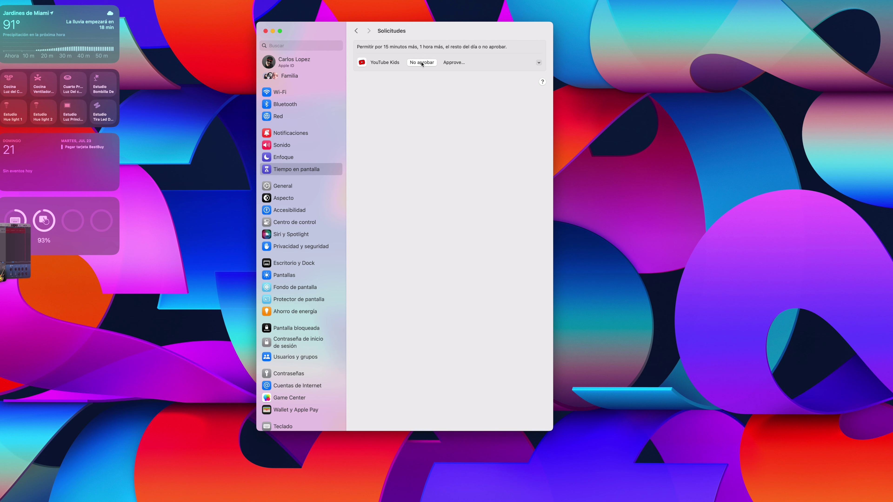
click(356, 31)
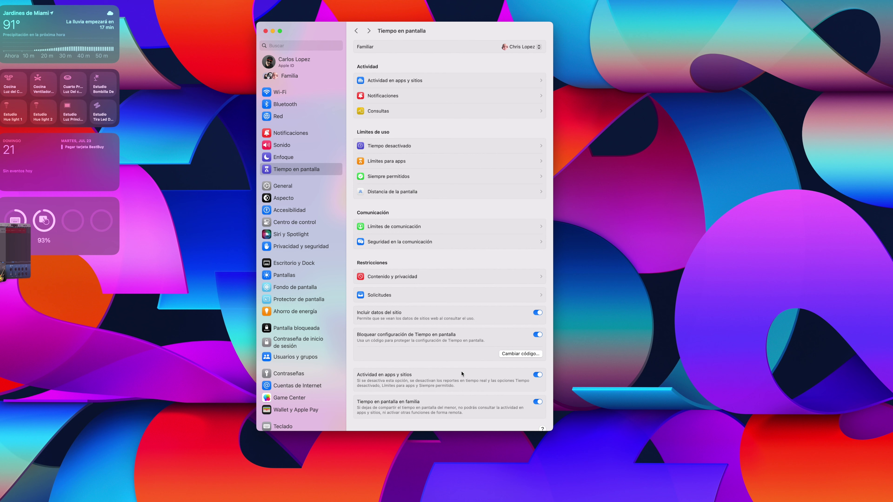
Step: Pick the account owner in the Familiar menu to show their own Screen Time settings
scroll(461, 373, down, 1)
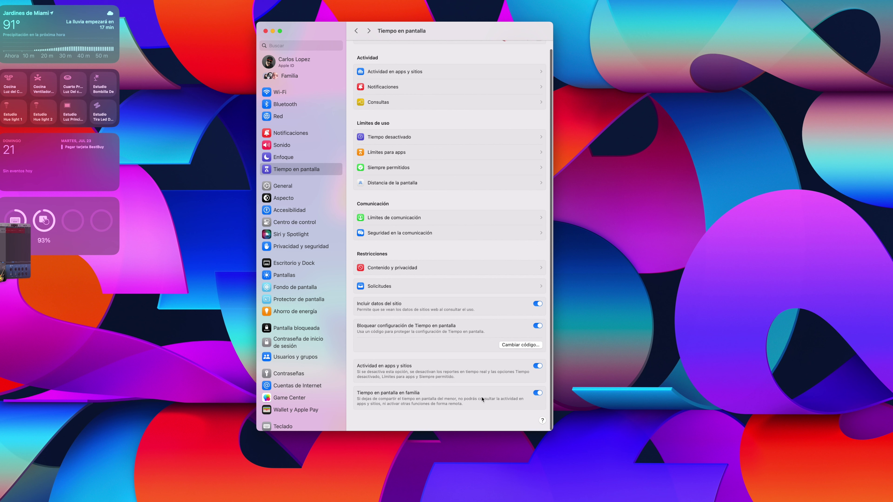
scroll(482, 399, up, 2)
click(524, 46)
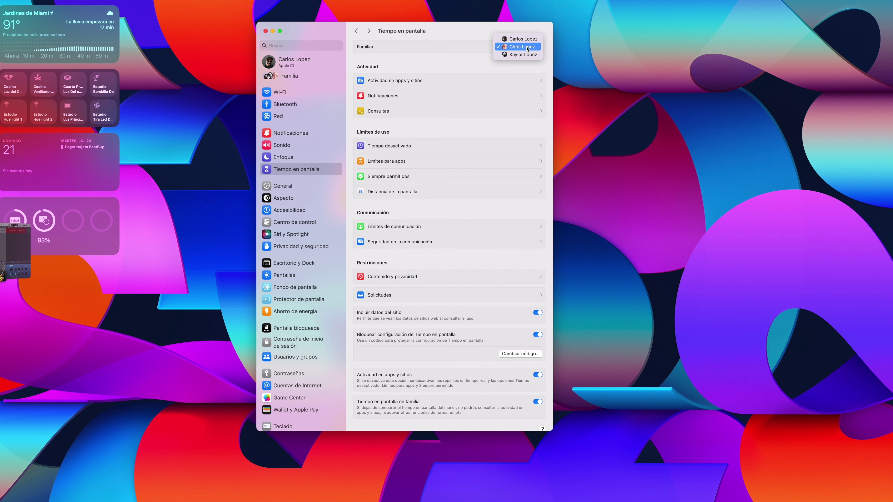
click(522, 39)
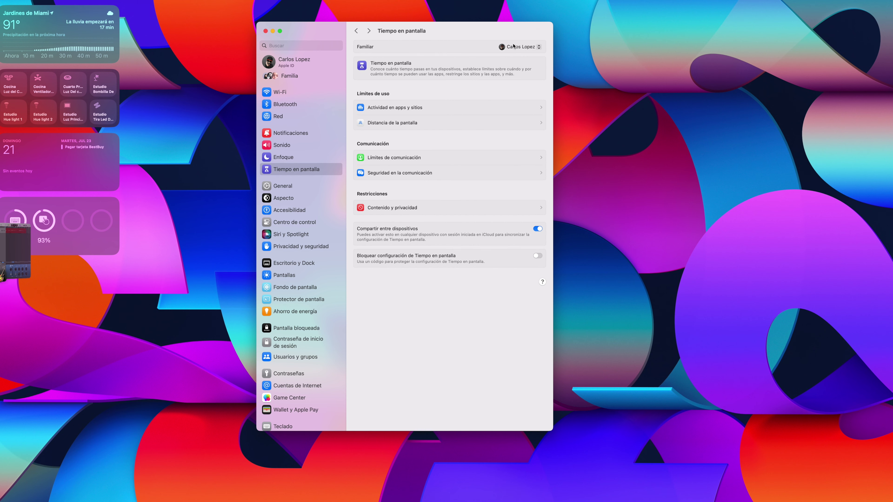